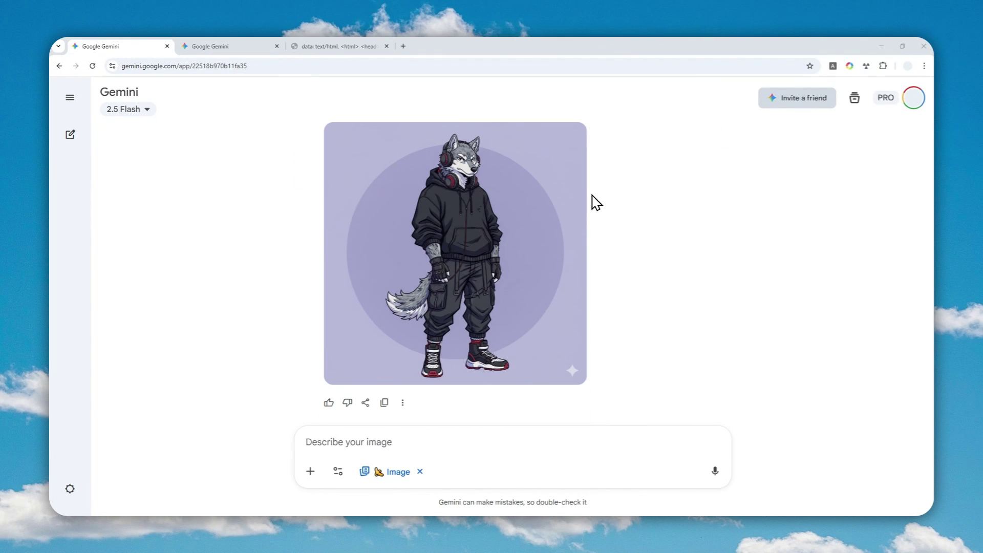
{"action": "scroll", "coordinate": [601, 189], "scroll_direction": "down", "scroll_amount": 3}
{"action": "scroll", "coordinate": [601, 189], "scroll_direction": "down", "scroll_amount": 3}
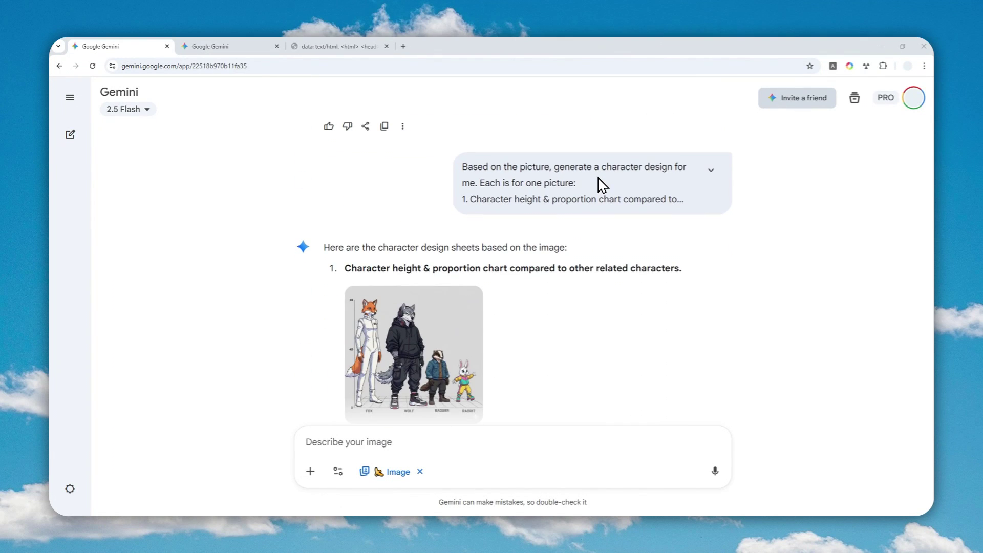
{"action": "scroll", "coordinate": [601, 185], "scroll_direction": "down", "scroll_amount": 3}
{"action": "scroll", "coordinate": [601, 185], "scroll_direction": "down", "scroll_amount": 3}
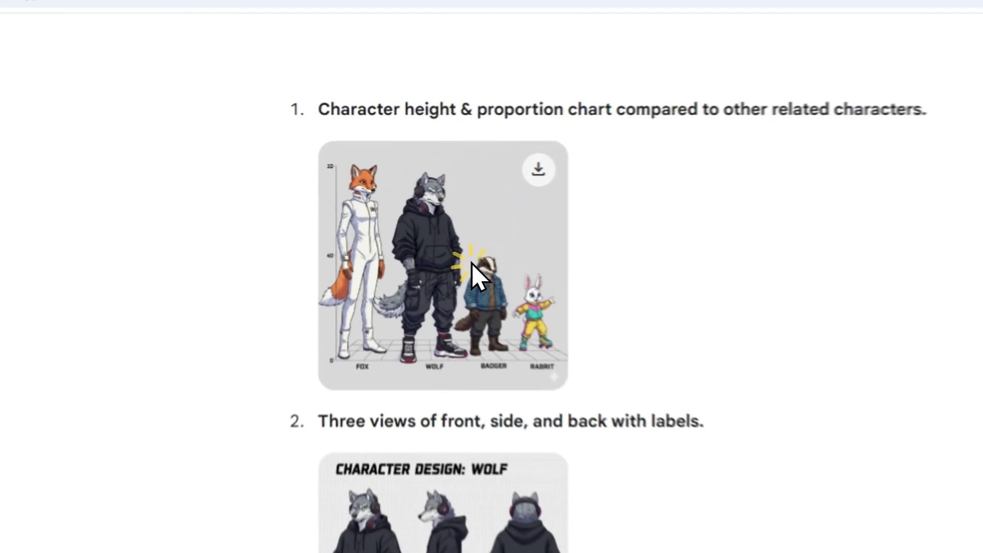
Open the wolf chat's fox, wolf, badger and rabbit height chart full-size.
{"action": "left_click", "coordinate": [475, 270]}
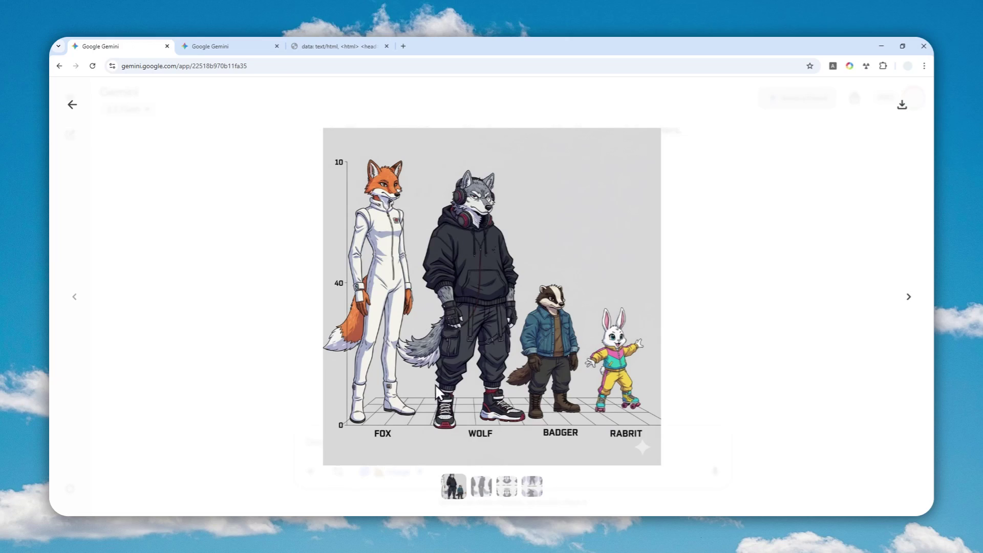
View the wolf's three-view character sheet, then its pose sheet, in the viewer.
{"action": "left_click", "coordinate": [481, 484]}
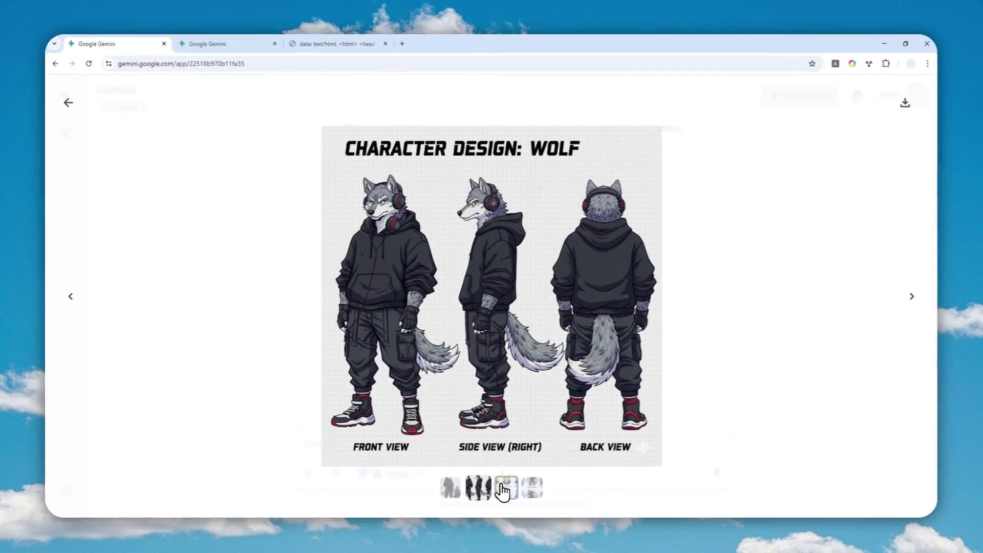
{"action": "left_click", "coordinate": [503, 486]}
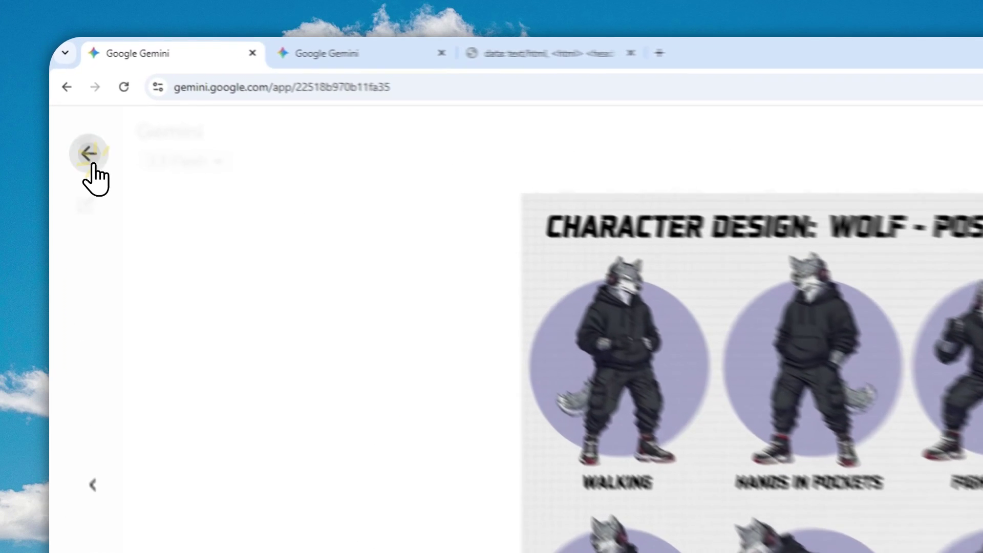
Close the image viewer and switch to the duck hitman chat tab.
{"action": "left_click", "coordinate": [72, 104]}
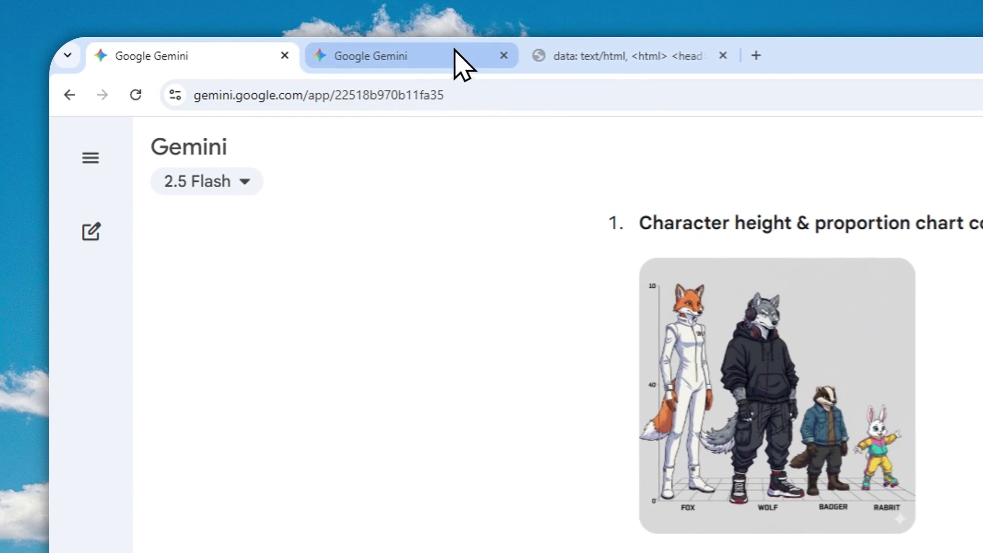
{"action": "left_click", "coordinate": [215, 47]}
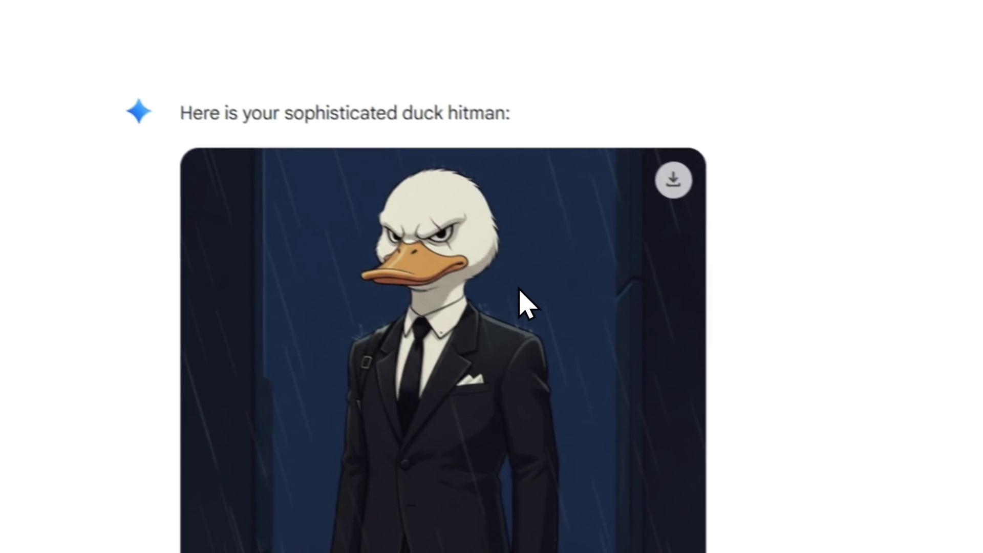
{"action": "scroll", "coordinate": [492, 247], "scroll_direction": "down", "scroll_amount": 5}
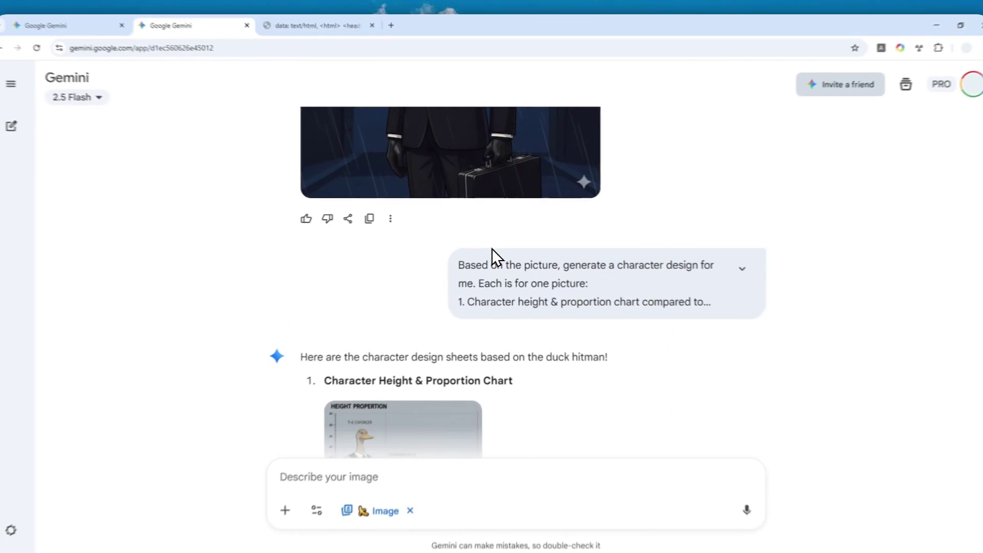
{"action": "scroll", "coordinate": [492, 249], "scroll_direction": "down", "scroll_amount": 3}
{"action": "scroll", "coordinate": [484, 258], "scroll_direction": "down", "scroll_amount": 3}
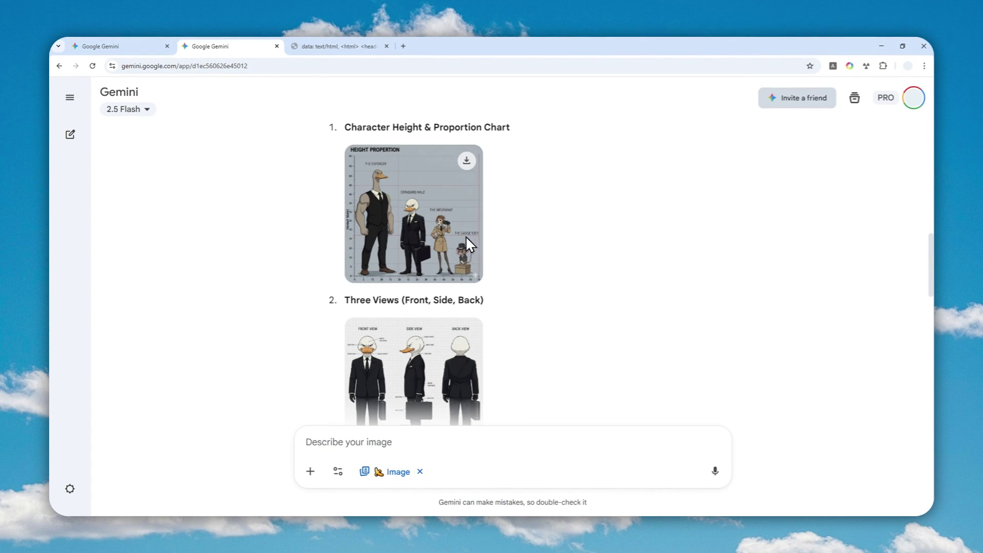
{"action": "scroll", "coordinate": [466, 235], "scroll_direction": "down", "scroll_amount": 5}
{"action": "scroll", "coordinate": [453, 246], "scroll_direction": "down", "scroll_amount": 5}
{"action": "scroll", "coordinate": [429, 258], "scroll_direction": "down", "scroll_amount": 2}
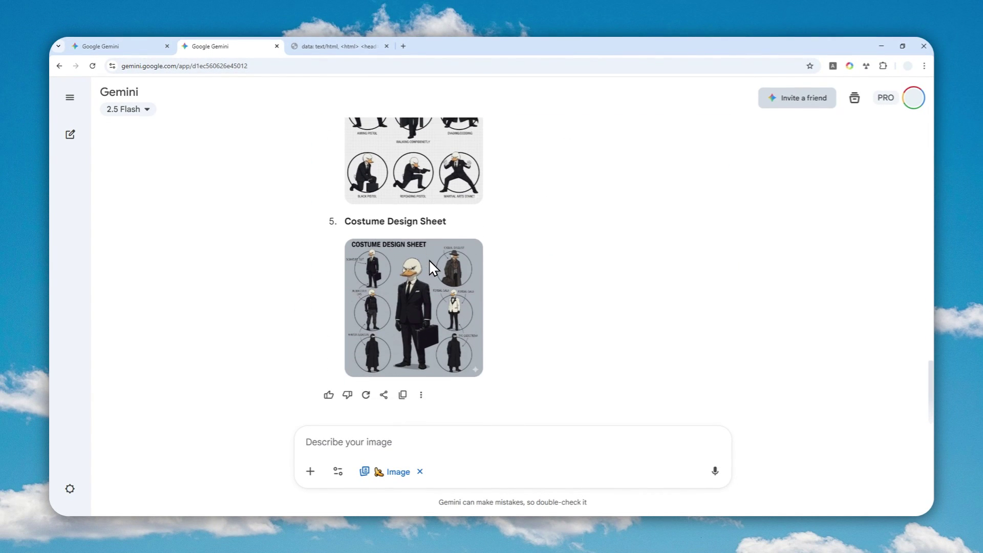
Load gemini.google.com in a new tab, collapse the sidebar and show the attachment options.
{"action": "left_click", "coordinate": [403, 47]}
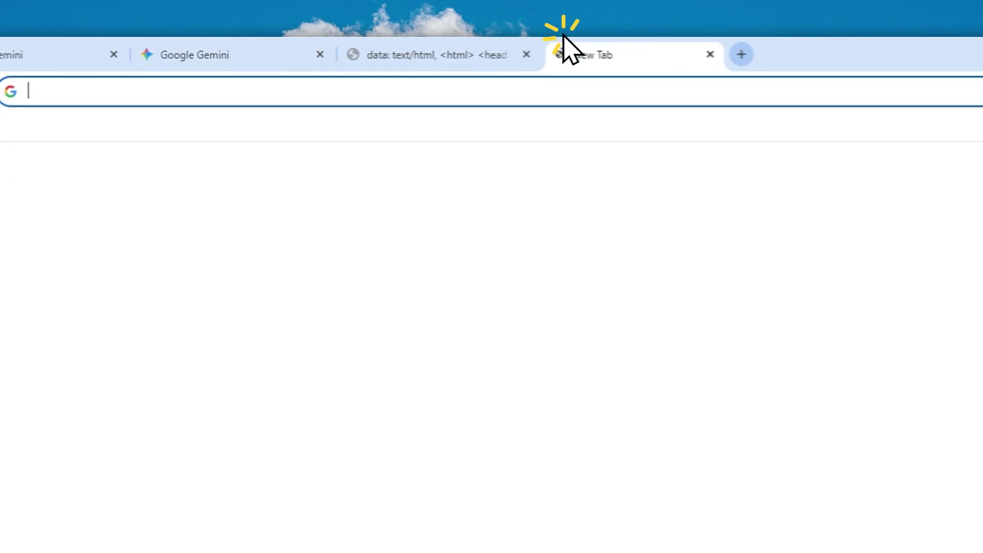
{"action": "type", "text": "gemini.google.com"}
{"action": "key", "text": "Return"}
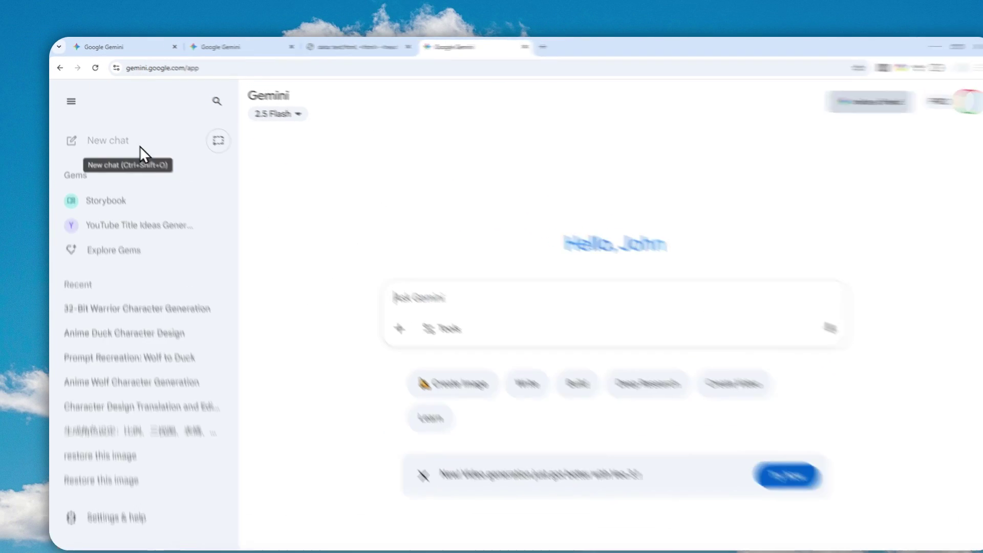
{"action": "left_click", "coordinate": [71, 101]}
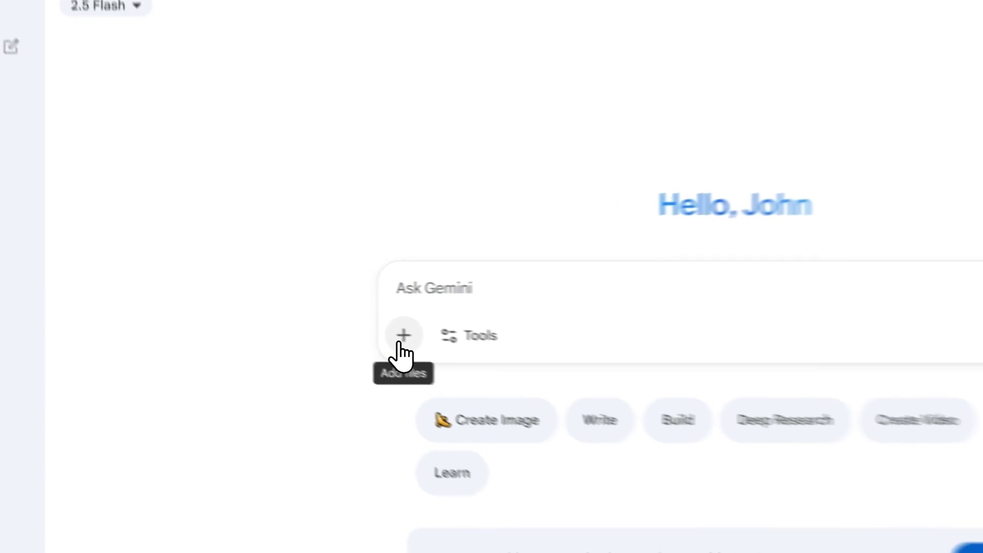
{"action": "left_click", "coordinate": [310, 312]}
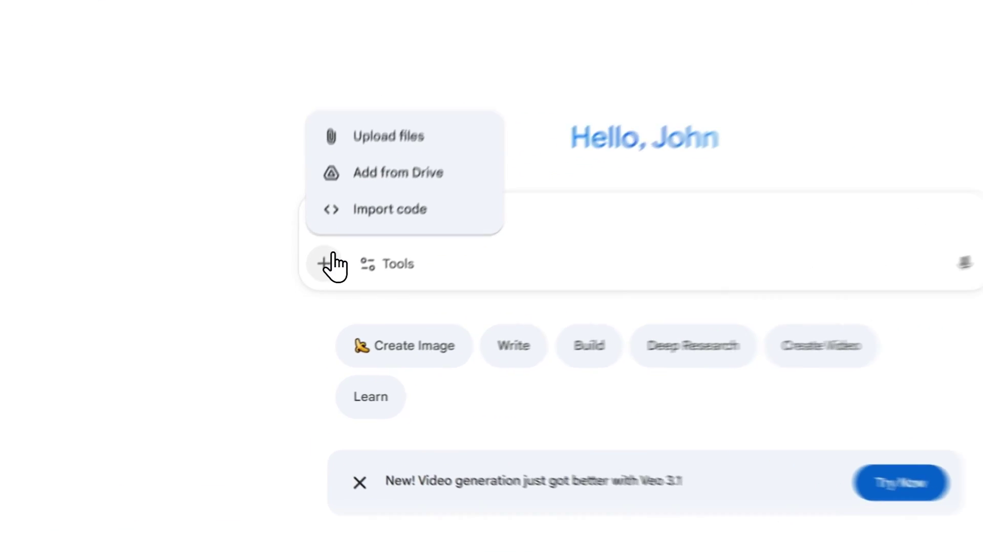
Paste the 32-bit warrior prompt, enable Create images, and submit it.
{"action": "left_click", "coordinate": [310, 311]}
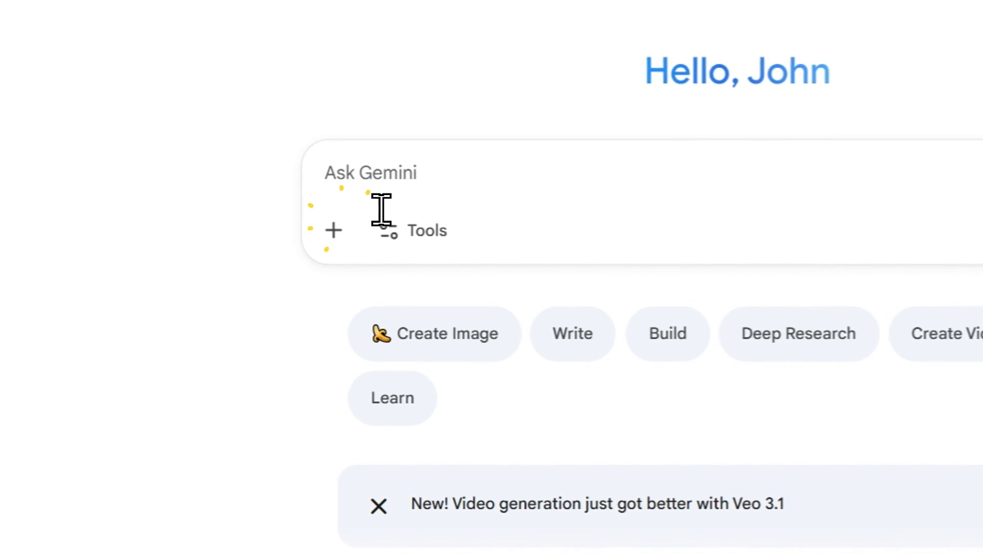
{"action": "right_click", "coordinate": [369, 175]}
{"action": "left_click", "coordinate": [407, 371]}
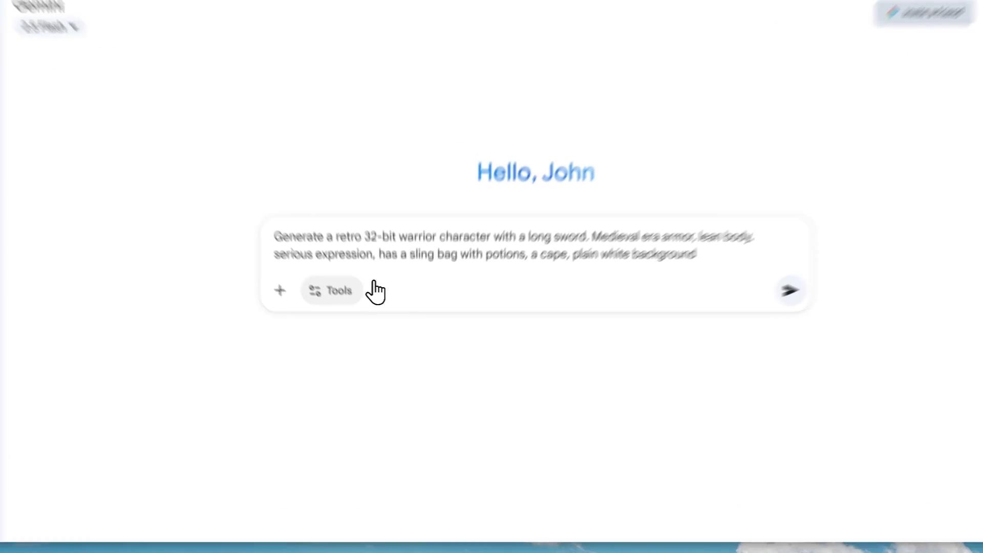
{"action": "left_click", "coordinate": [350, 318]}
{"action": "left_click", "coordinate": [388, 395]}
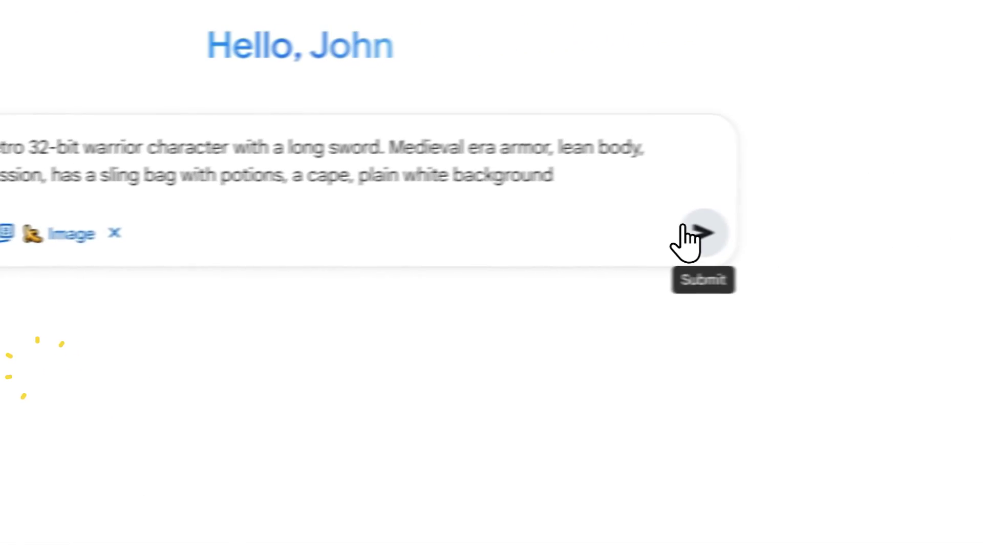
{"action": "left_click", "coordinate": [702, 236]}
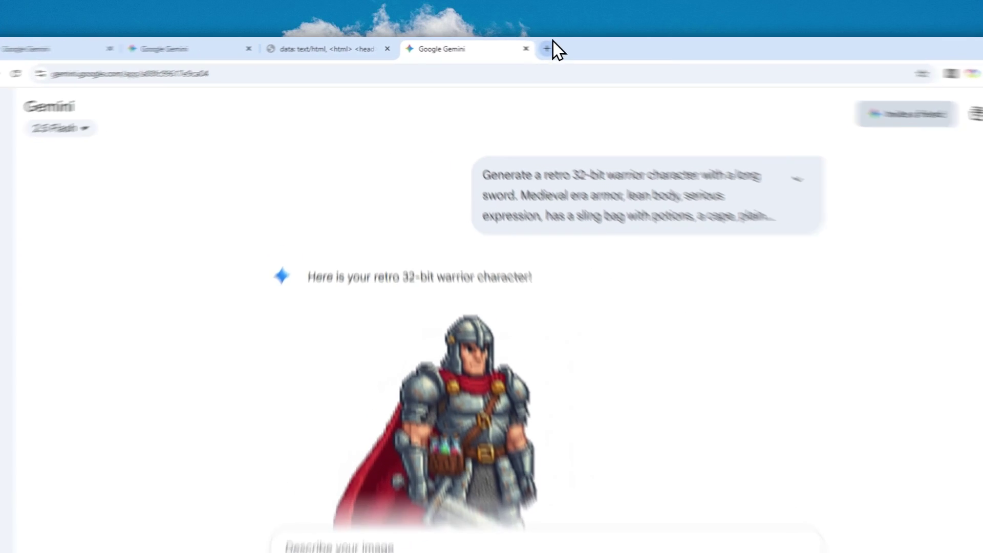
Load Google AI Studio in a new tab and view Nano Banana's aspect-ratio choices.
{"action": "left_click", "coordinate": [514, 47]}
{"action": "left_click", "coordinate": [331, 108]}
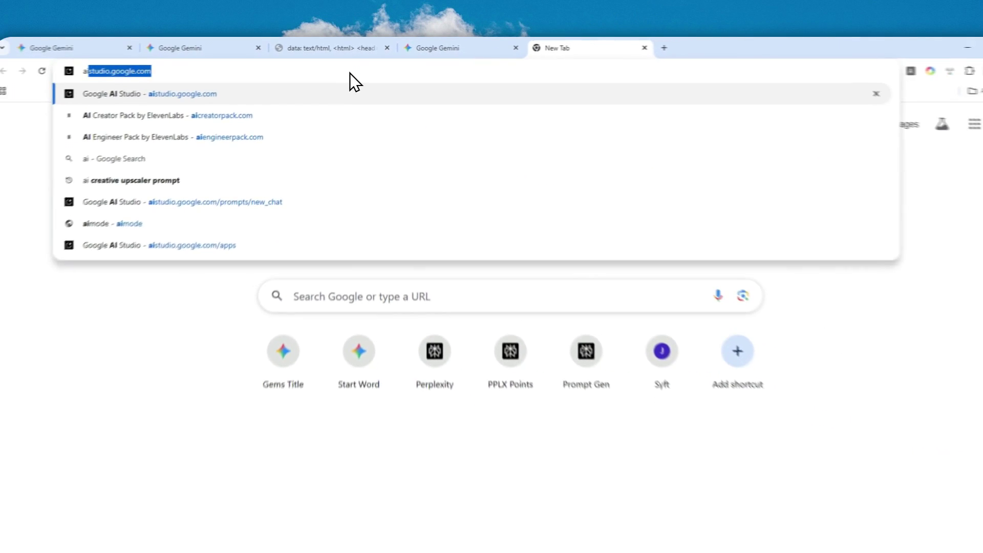
{"action": "type", "text": "aistudio.google.com"}
{"action": "key", "text": "Return"}
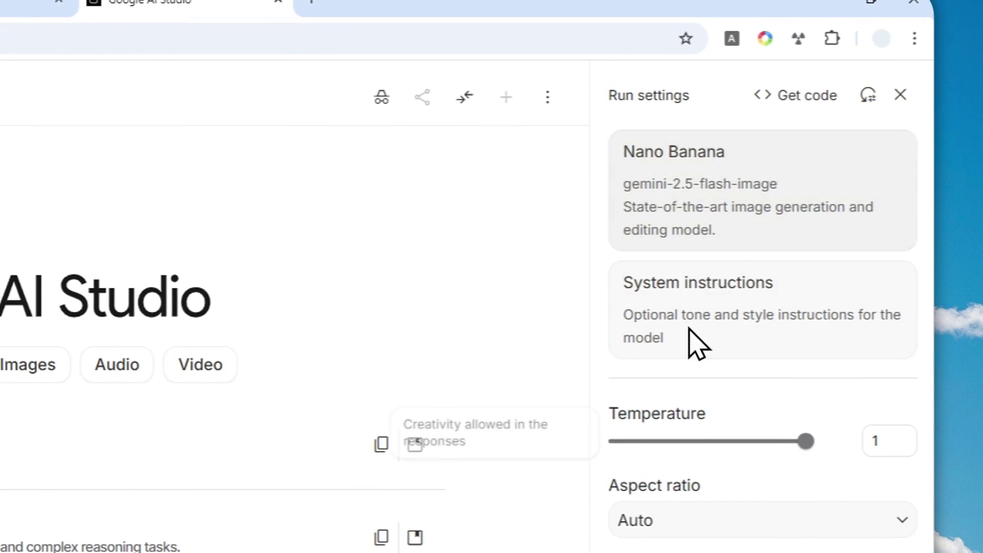
{"action": "left_click", "coordinate": [677, 284]}
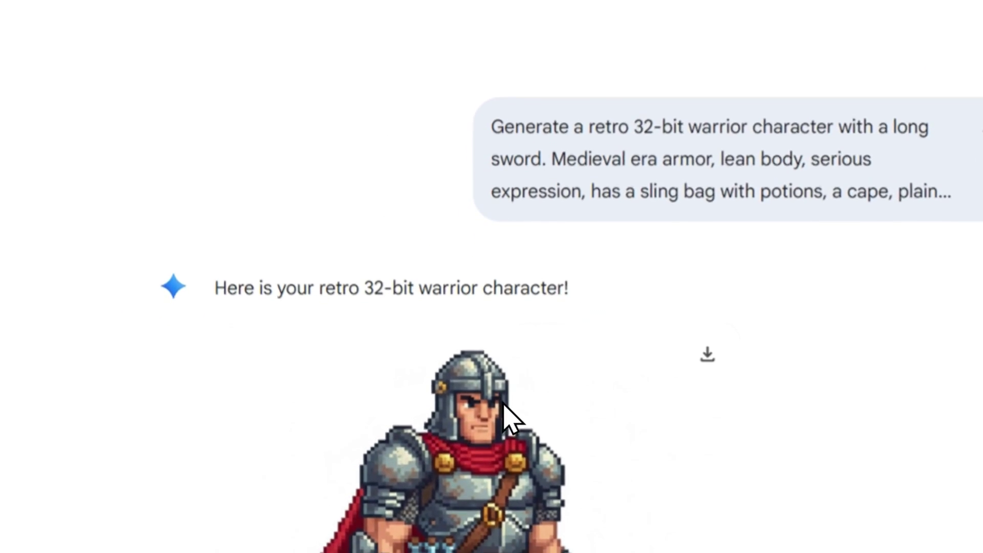
{"action": "scroll", "coordinate": [491, 346], "scroll_direction": "down", "scroll_amount": 4}
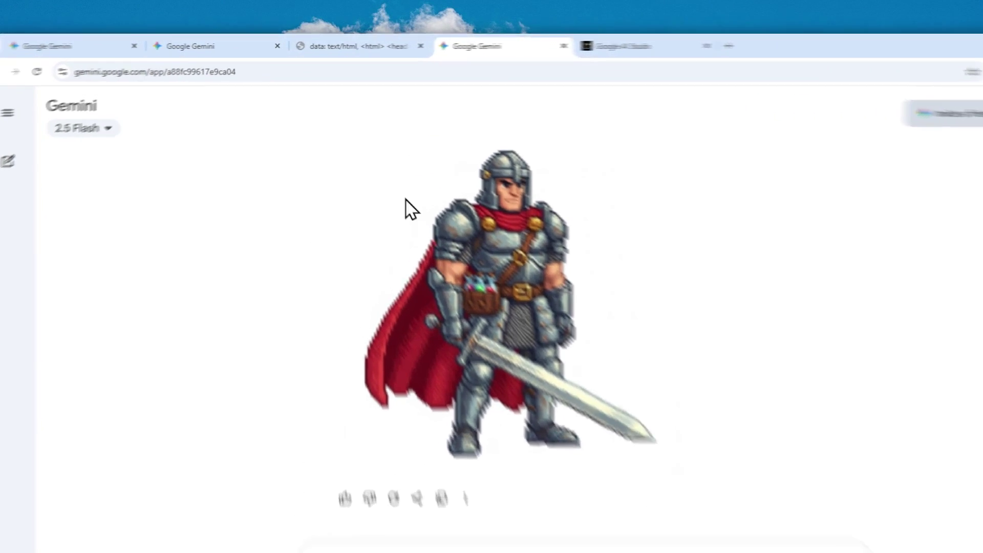
Copy the five-sheet character design prompt from the data:text/html tab.
{"action": "left_click", "coordinate": [338, 46]}
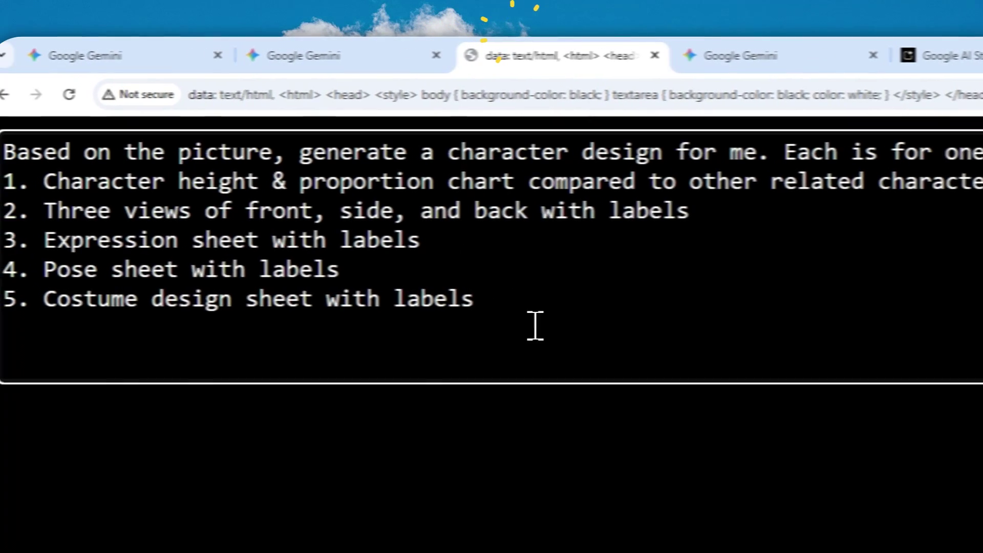
{"action": "mouse_move", "coordinate": [538, 299]}
{"action": "left_mouse_down"}
{"action": "mouse_move", "coordinate": [76, 201]}
{"action": "mouse_move", "coordinate": [16, 146]}
{"action": "left_mouse_up"}
{"action": "right_click", "coordinate": [323, 203]}
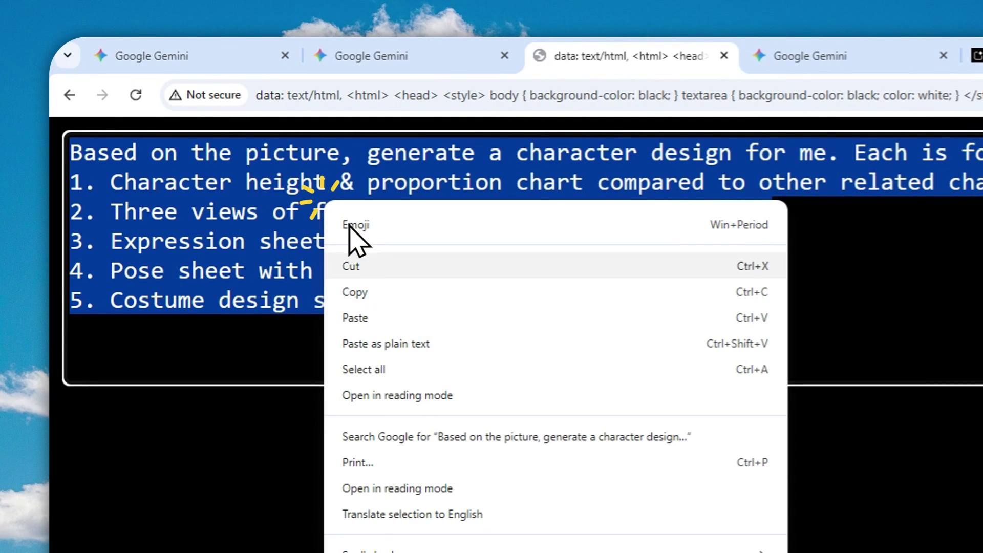
{"action": "left_click", "coordinate": [395, 296]}
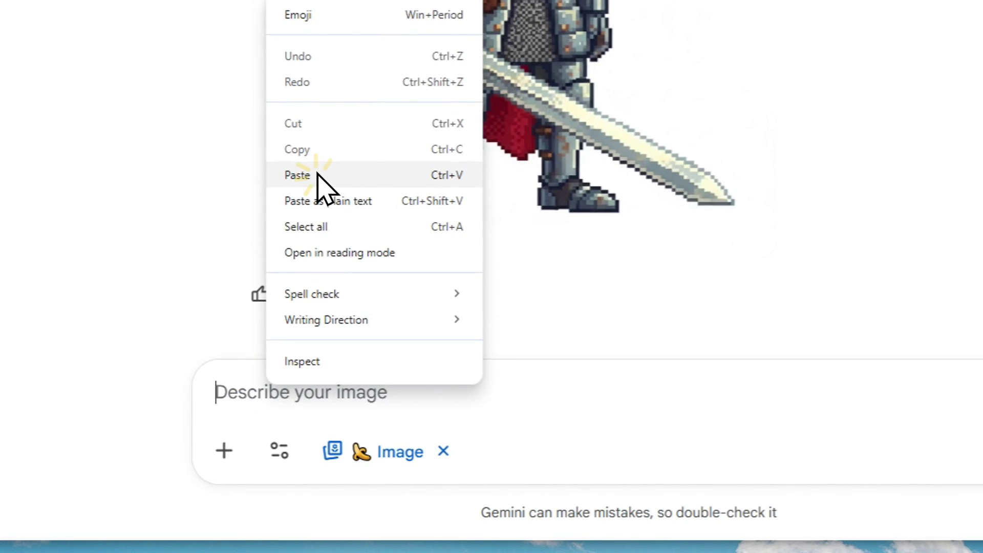
Paste and submit the five-sheet design prompt, highlighting the proportion chart request.
{"action": "left_click", "coordinate": [298, 175]}
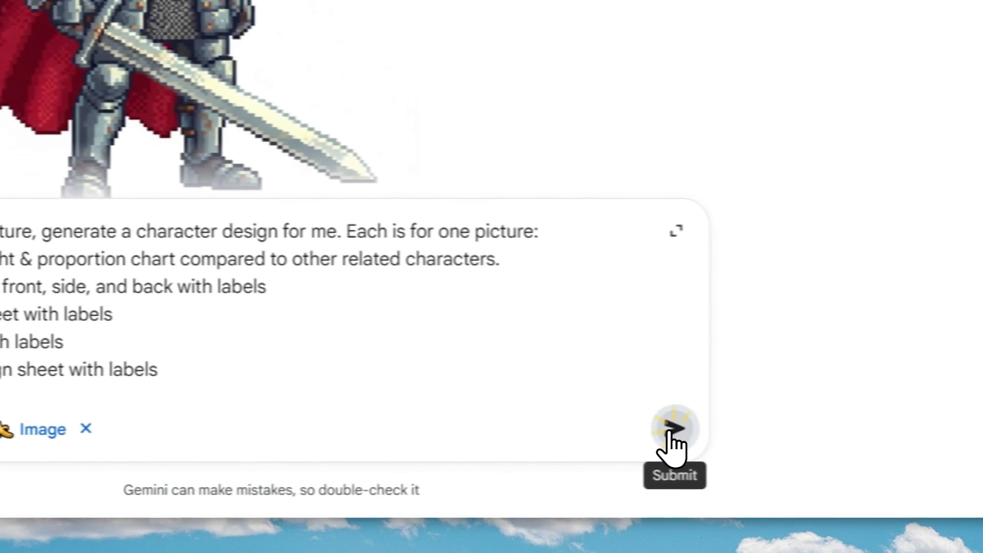
{"action": "left_click", "coordinate": [674, 430]}
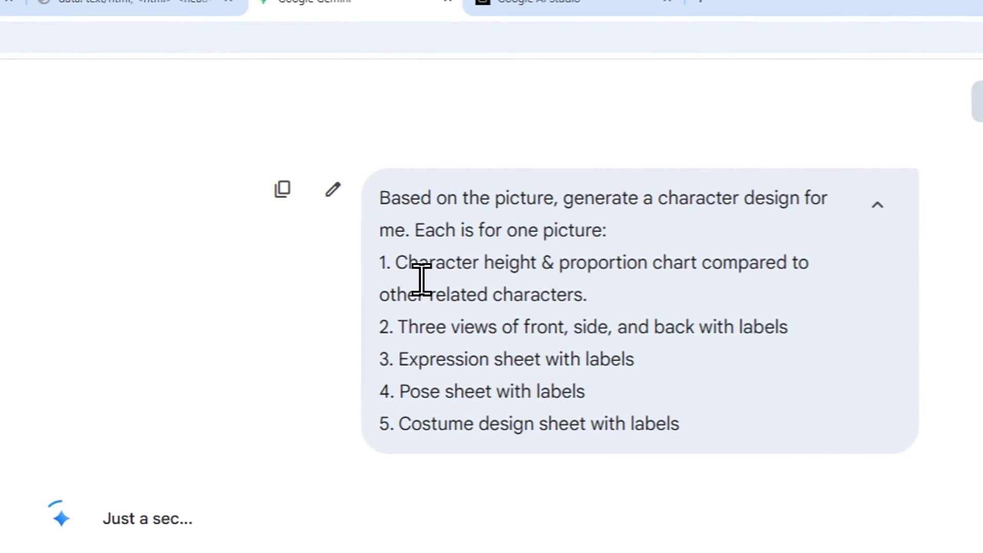
{"action": "left_click_drag", "start_coordinate": [397, 263], "coordinate": [591, 296]}
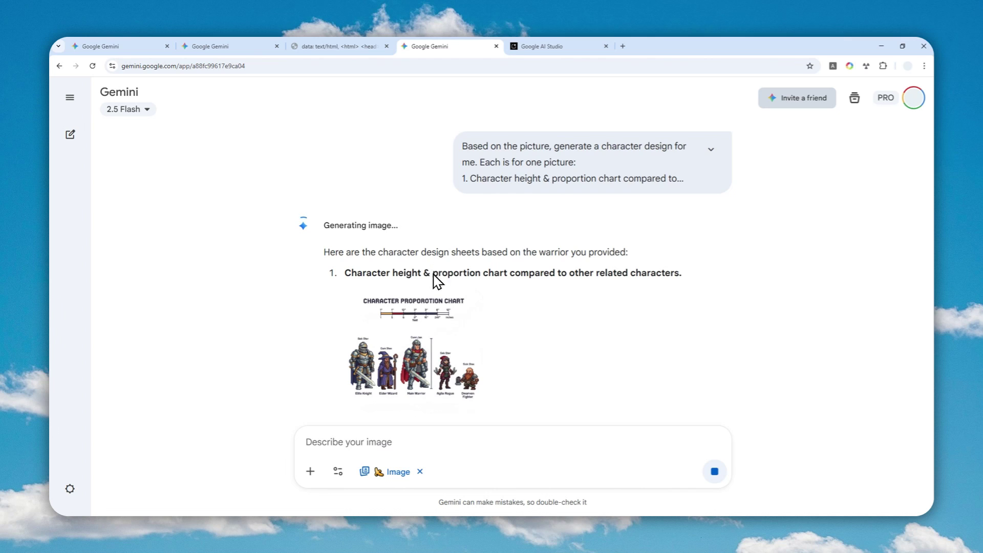
{"action": "scroll", "coordinate": [456, 261], "scroll_direction": "down", "scroll_amount": 2}
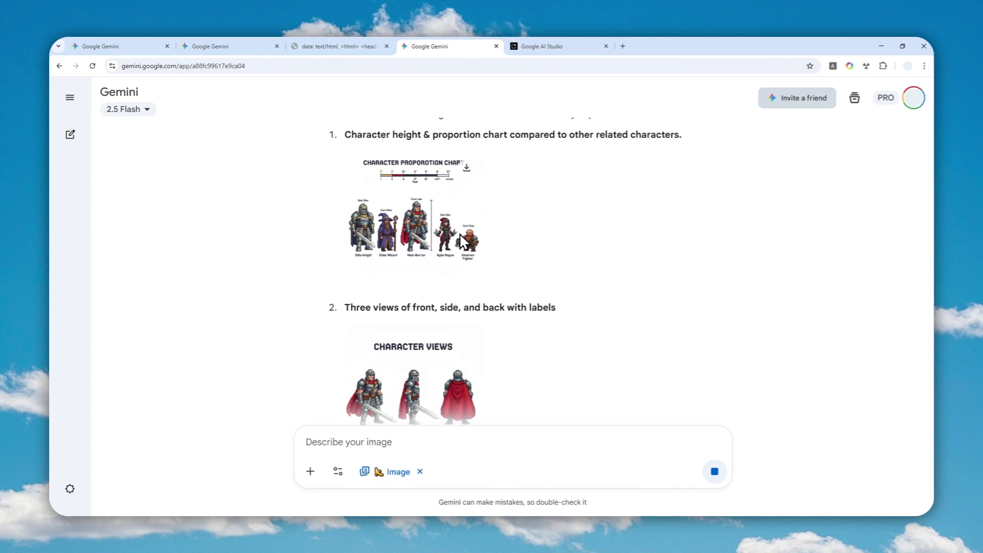
{"action": "scroll", "coordinate": [463, 241], "scroll_direction": "down", "scroll_amount": 1}
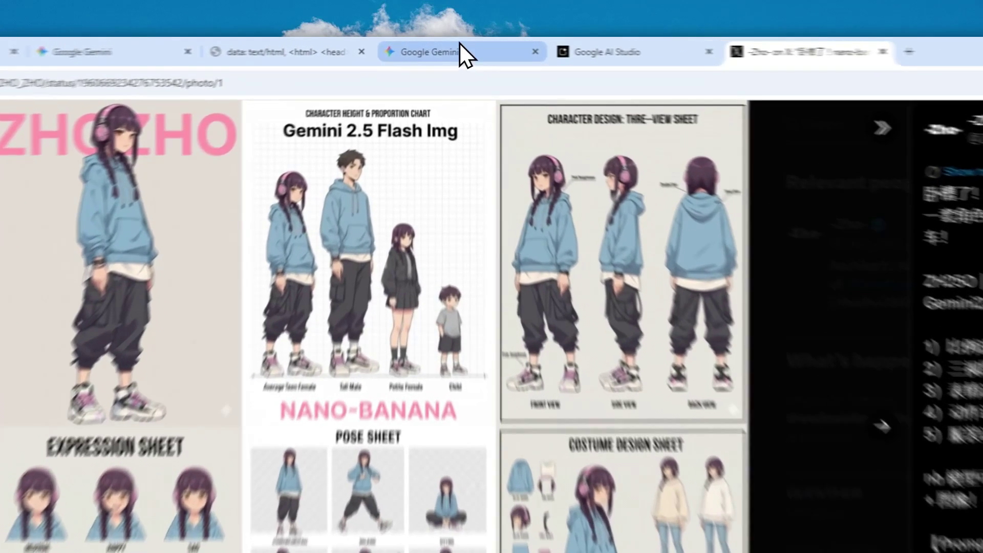
Return to the Gemini chat tab holding the warrior's generated sheets.
{"action": "left_click", "coordinate": [430, 46]}
{"action": "scroll", "coordinate": [492, 307], "scroll_direction": "down", "scroll_amount": 5}
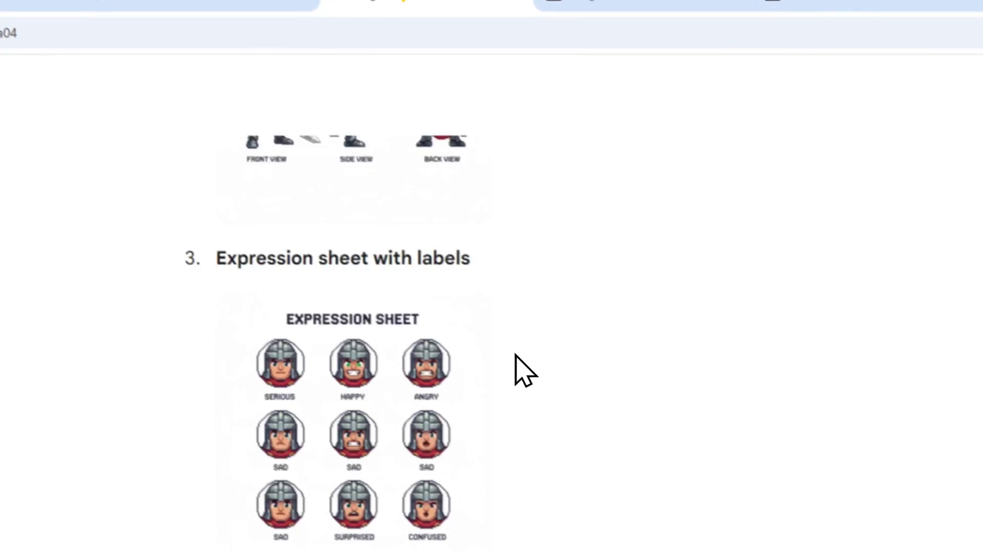
{"action": "scroll", "coordinate": [534, 324], "scroll_direction": "down", "scroll_amount": 3}
{"action": "scroll", "coordinate": [534, 324], "scroll_direction": "down", "scroll_amount": 3}
{"action": "scroll", "coordinate": [523, 231], "scroll_direction": "down", "scroll_amount": 3}
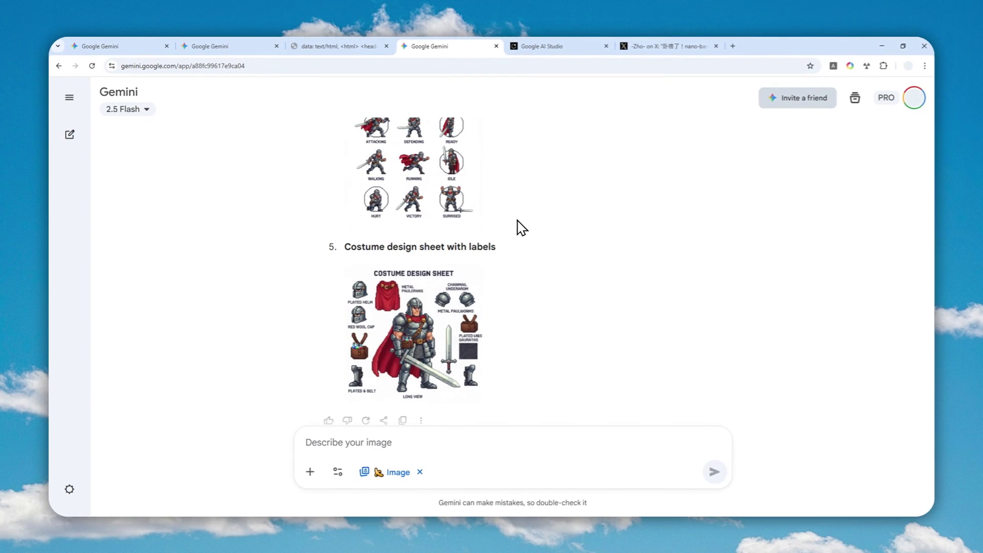
{"action": "scroll", "coordinate": [508, 278], "scroll_direction": "up", "scroll_amount": 4}
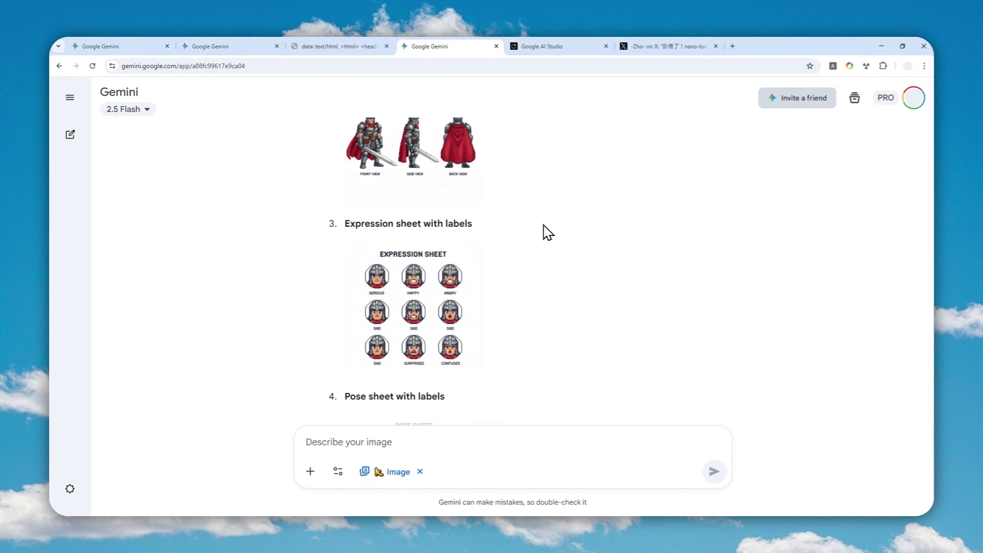
{"action": "scroll", "coordinate": [530, 230], "scroll_direction": "up", "scroll_amount": 4}
{"action": "scroll", "coordinate": [526, 227], "scroll_direction": "up", "scroll_amount": 4}
{"action": "scroll", "coordinate": [522, 219], "scroll_direction": "up", "scroll_amount": 2}
{"action": "scroll", "coordinate": [520, 215], "scroll_direction": "down", "scroll_amount": 4}
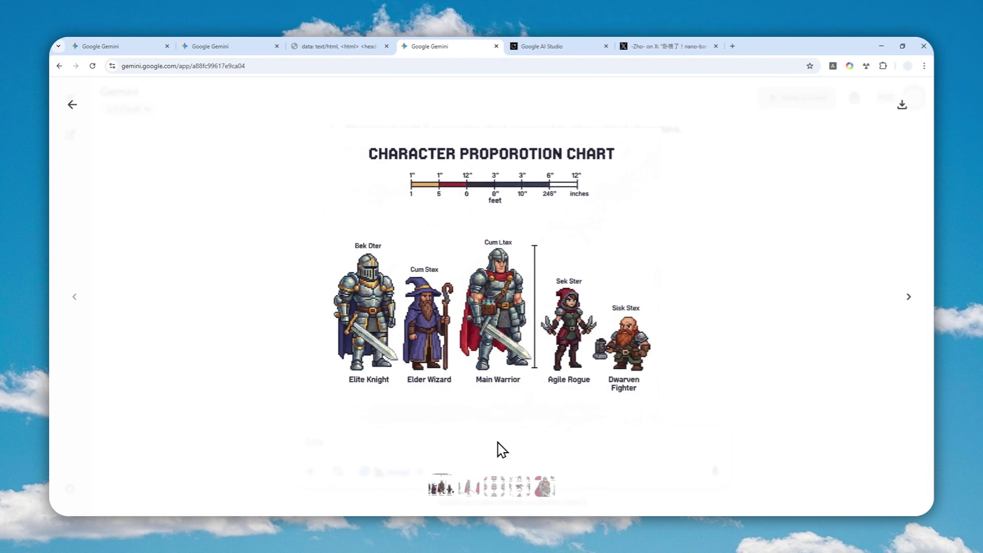
Step through the warrior's three-view, expression, pose and costume design sheets.
{"action": "left_click", "coordinate": [465, 486]}
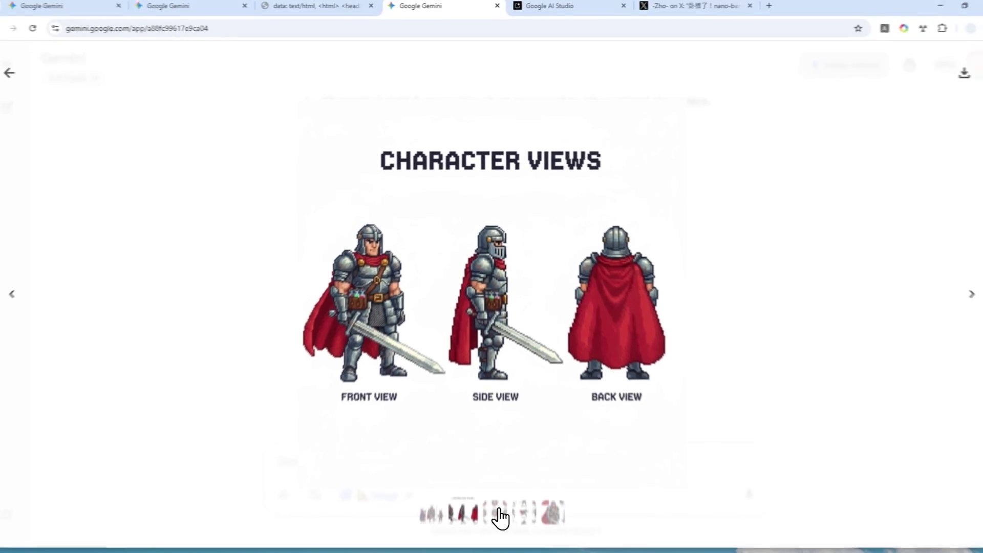
{"action": "left_click", "coordinate": [518, 465]}
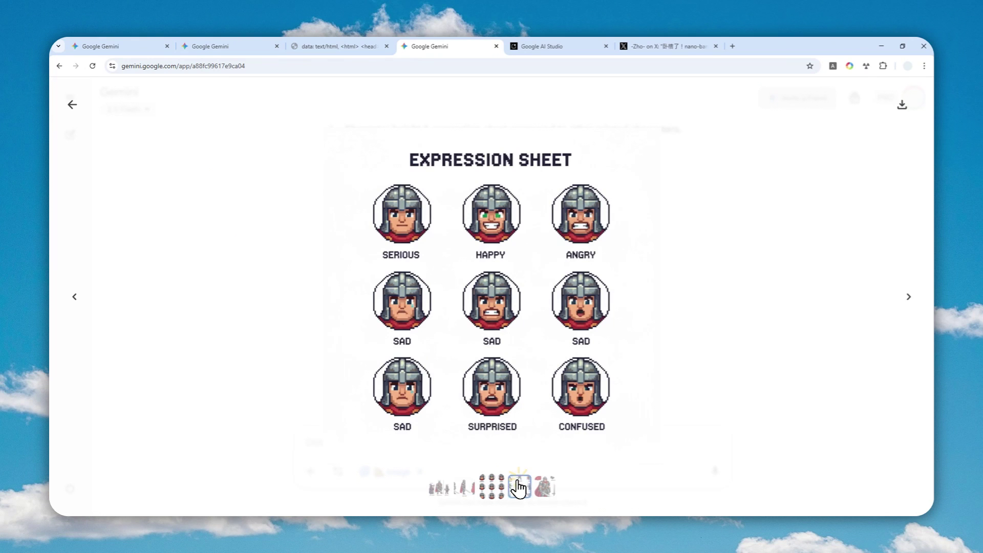
{"action": "left_click", "coordinate": [520, 489]}
{"action": "left_click", "coordinate": [545, 485]}
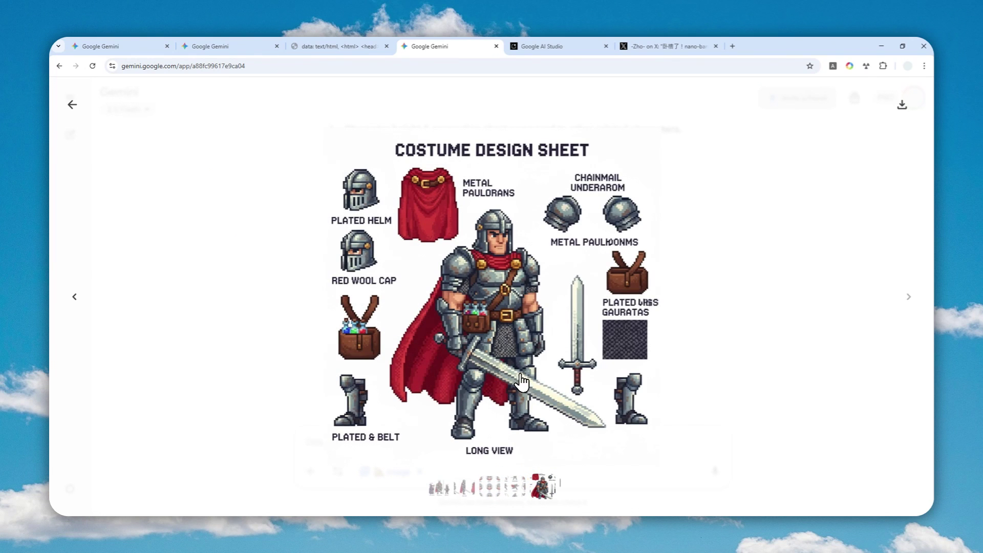